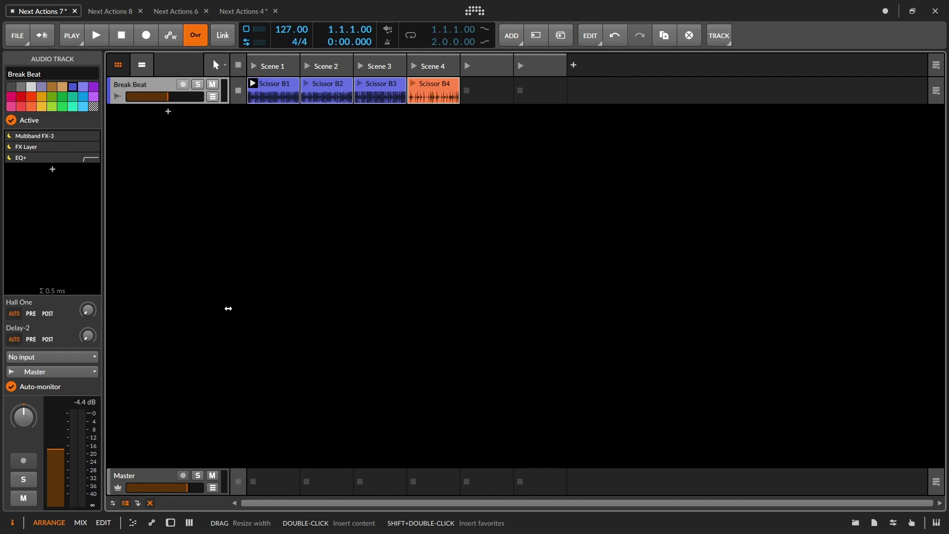
# - View the project in the arranger timeline and the mixer, then return to the clip launcher
pyautogui.press('Tab')
pyautogui.press('Tab')
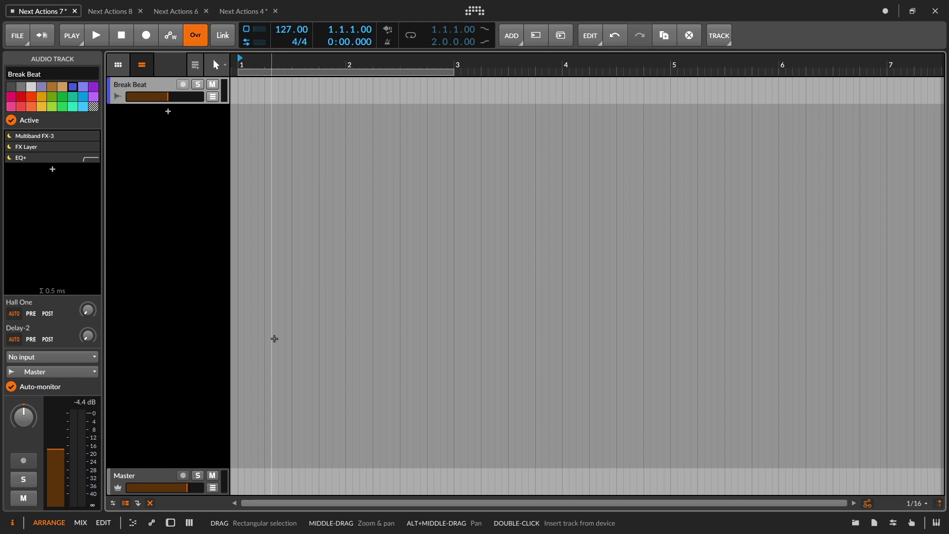
pyautogui.hotkey('alt', '2')
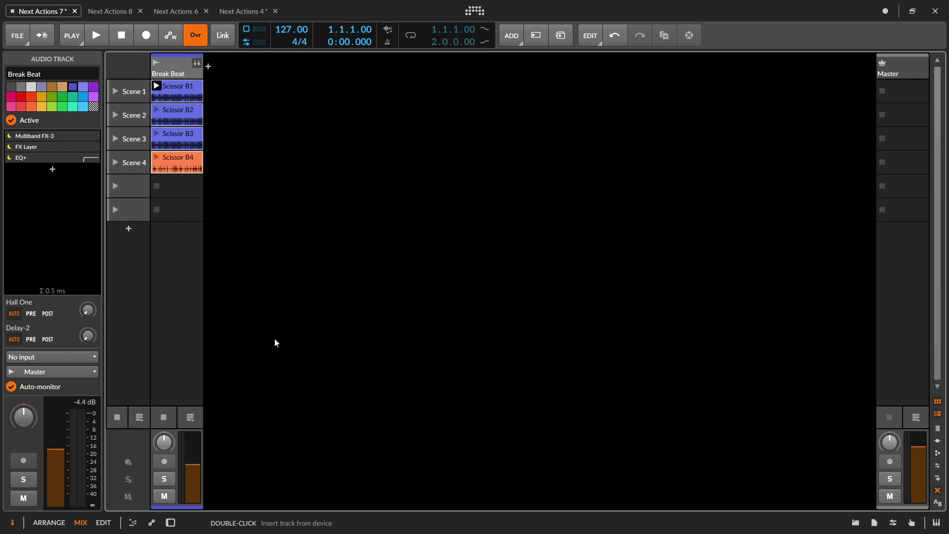
pyautogui.hotkey('alt', '1')
pyautogui.click(275, 338)
pyautogui.press('Tab')
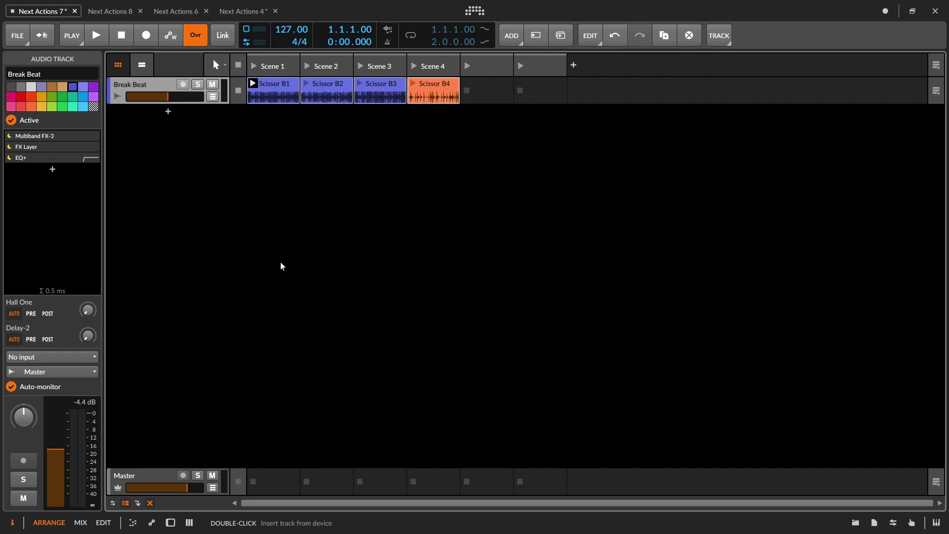
# - Set the Scissor B1 clip's next action time to 2.0.0.00
pyautogui.hotkey('ctrl', 'a')
pyautogui.click(266, 86)
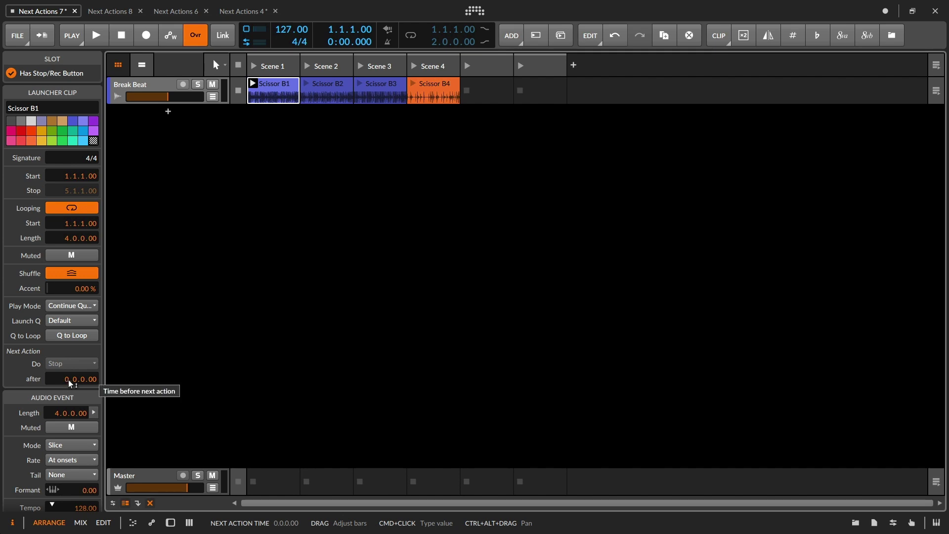
pyautogui.moveTo(69, 379); pyautogui.dragTo(68, 372)
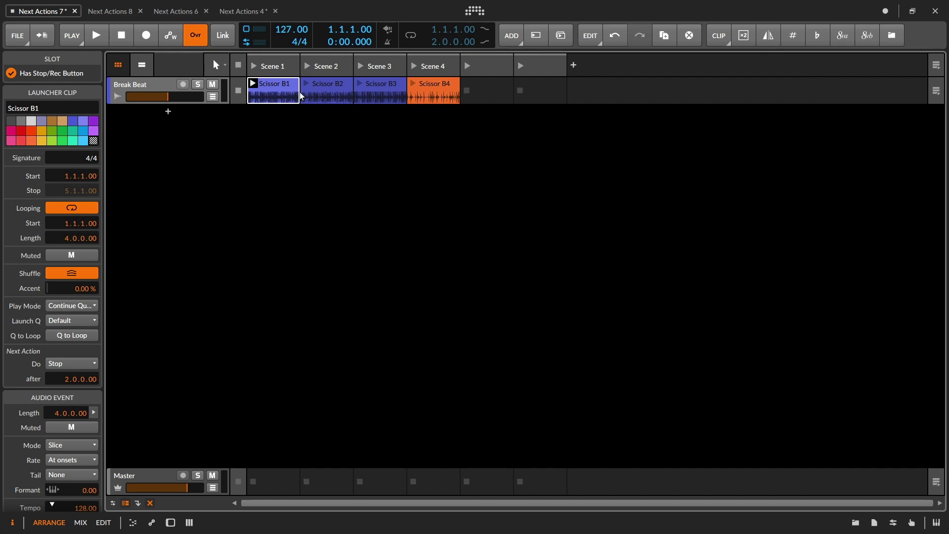
# - Launch Scenes 1 to 4 in turn, return to Scene 1, and stop playback
pyautogui.click(254, 65)
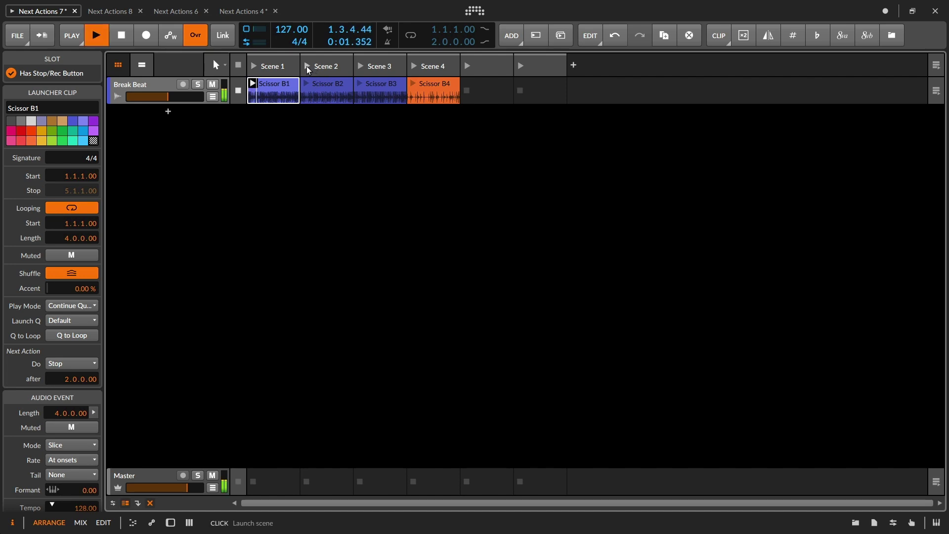
pyautogui.click(308, 68)
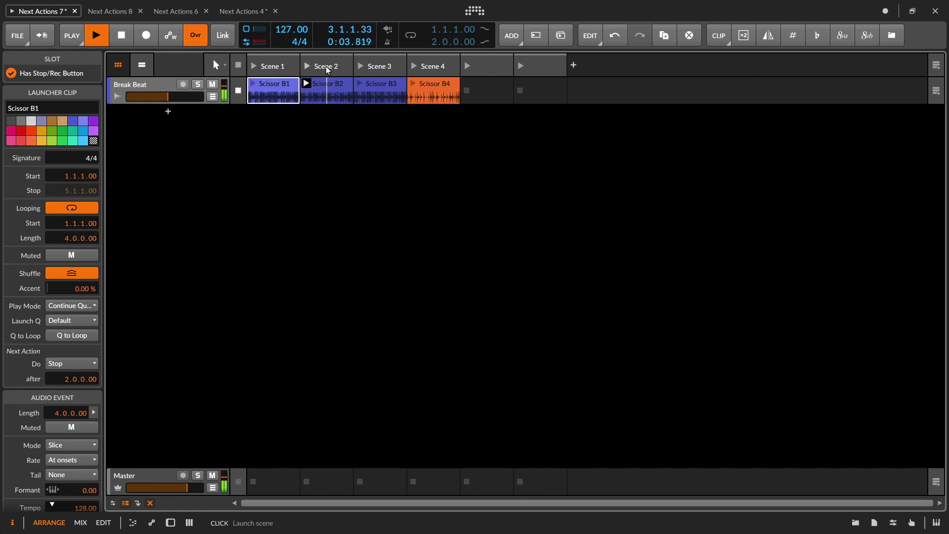
pyautogui.click(361, 67)
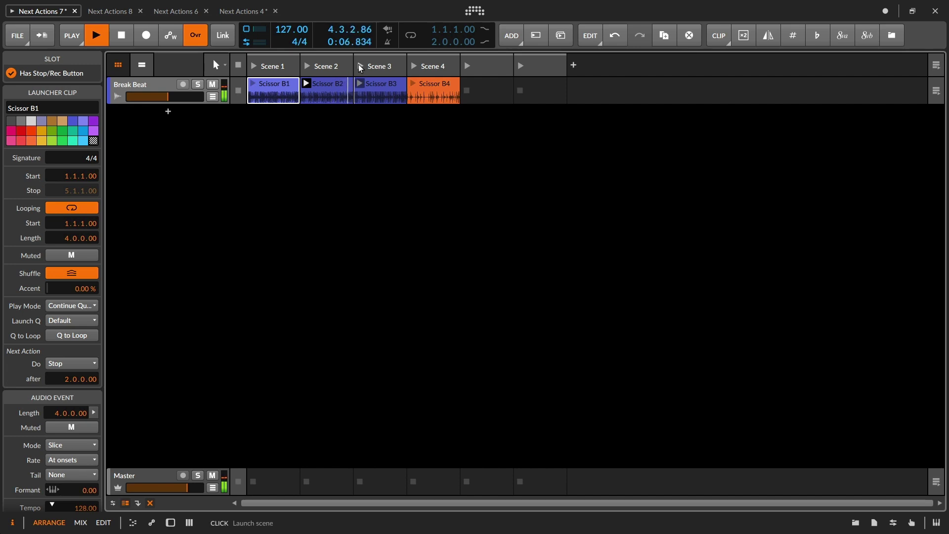
pyautogui.click(414, 68)
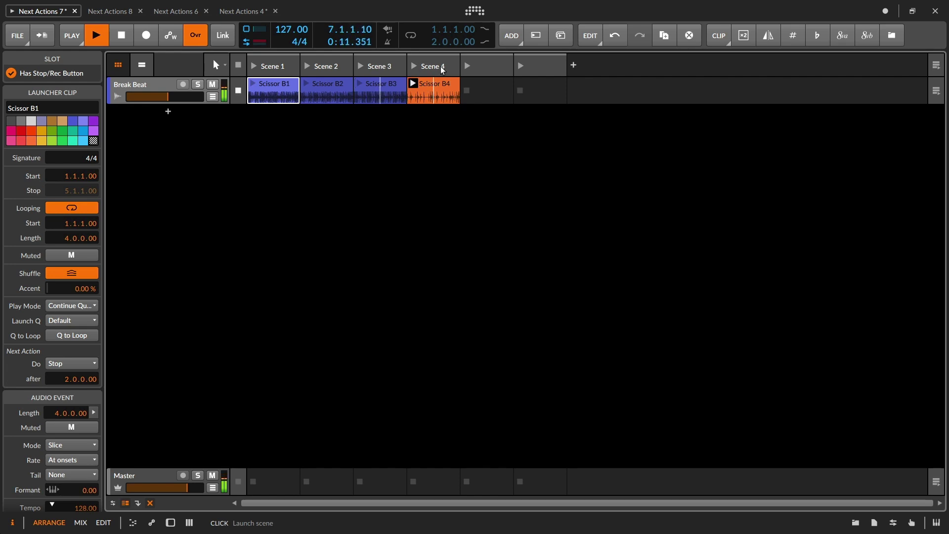
pyautogui.click(256, 67)
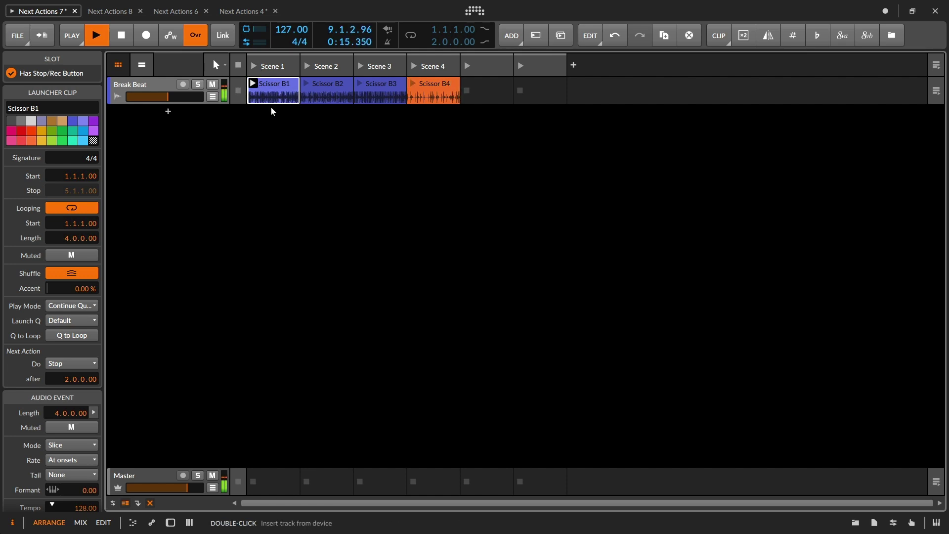
pyautogui.press('space')
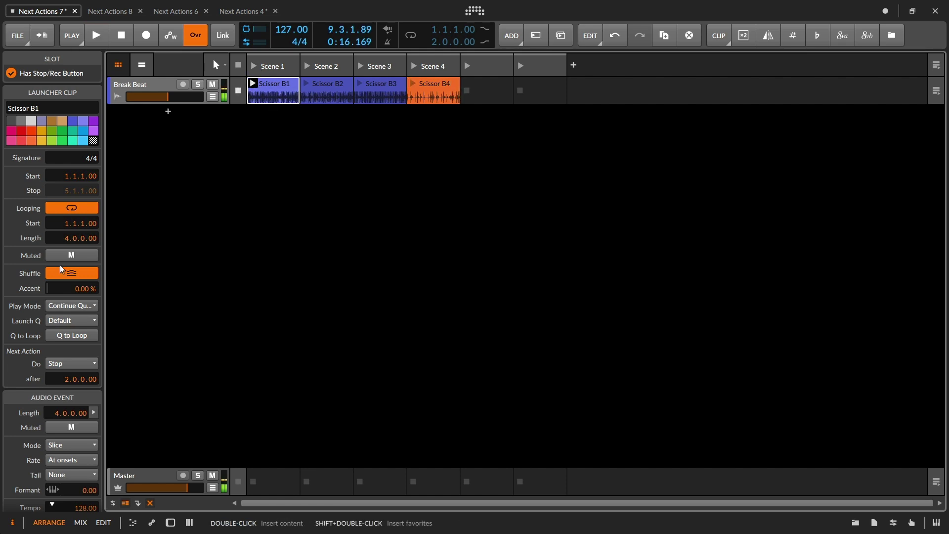
# - Set the next action of all four Scissor clips to Round-robin and test it by playing from Scene 1
pyautogui.click(96, 363)
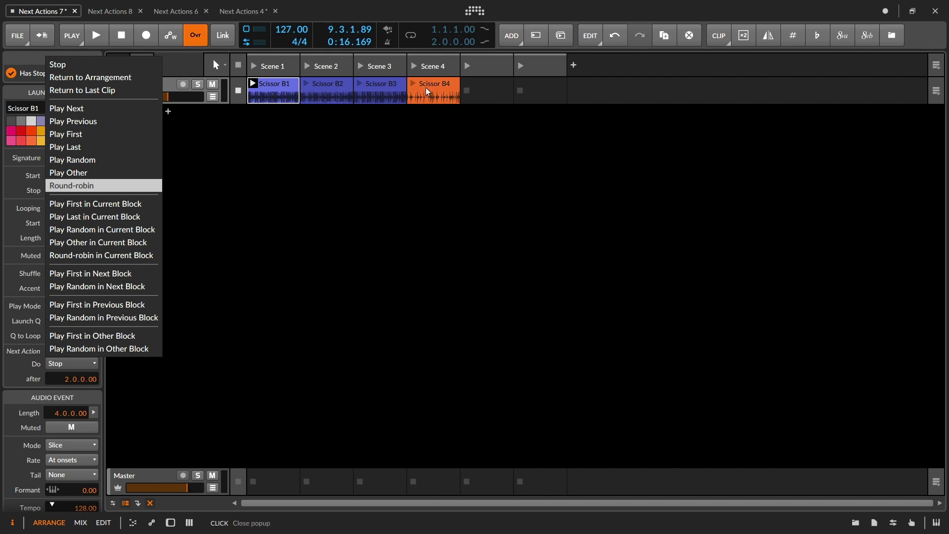
pyautogui.click(289, 189)
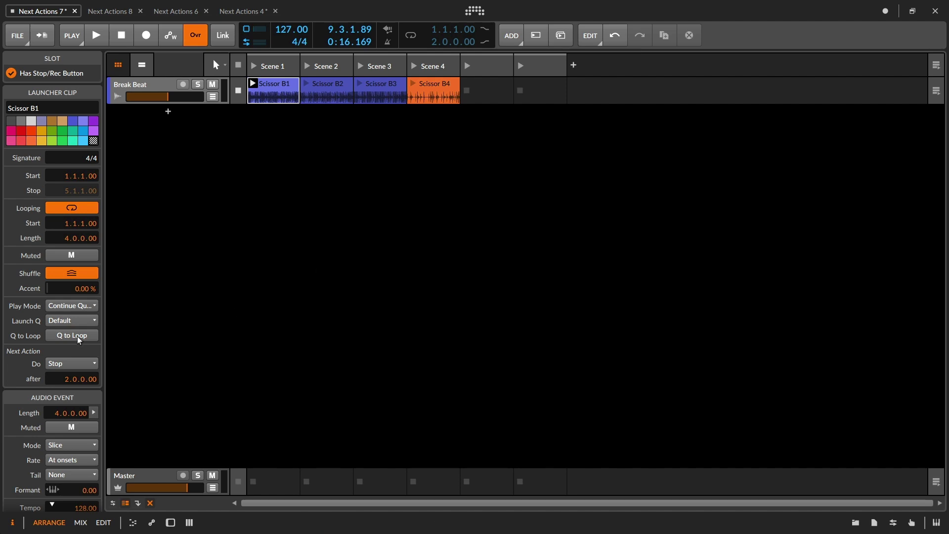
pyautogui.keyDown('shift'); pyautogui.click(442, 91); pyautogui.keyUp('shift')
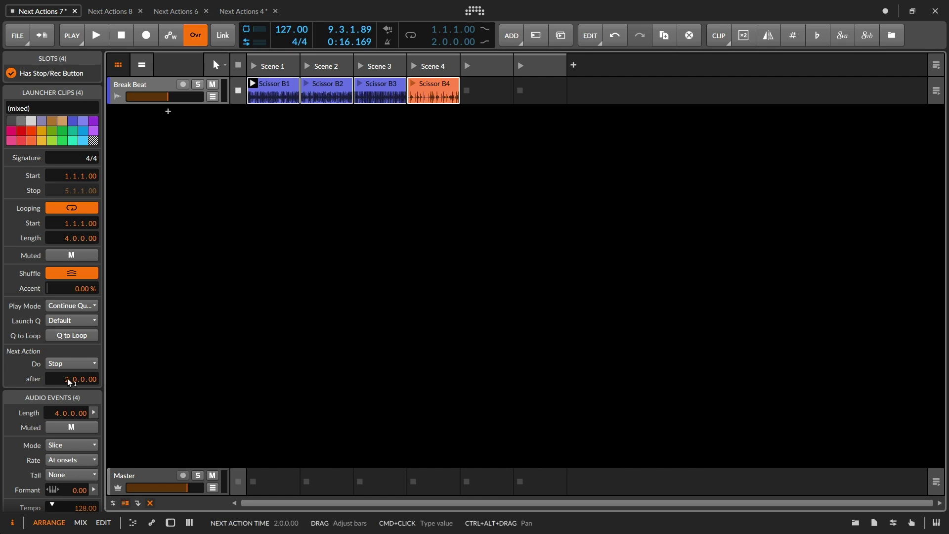
pyautogui.click(75, 362)
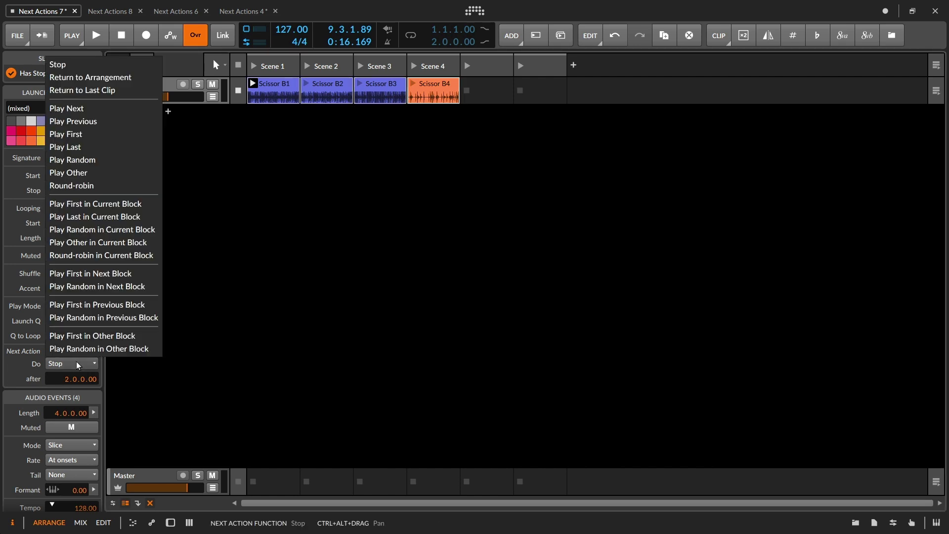
pyautogui.click(96, 187)
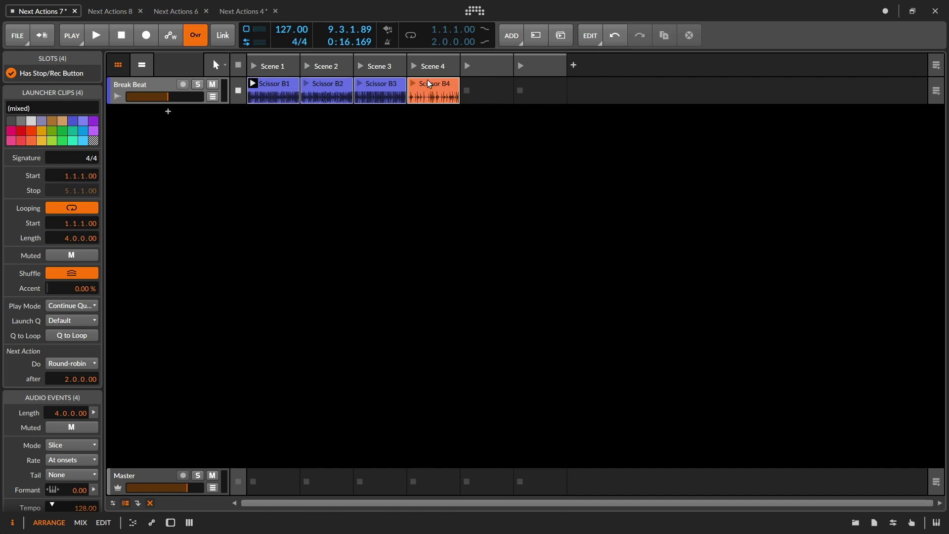
pyautogui.click(254, 66)
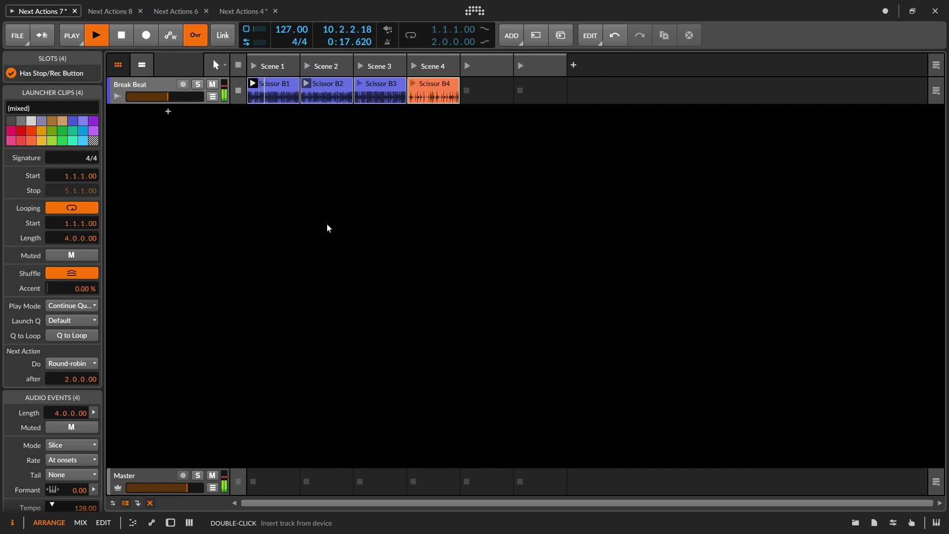
pyautogui.press('space')
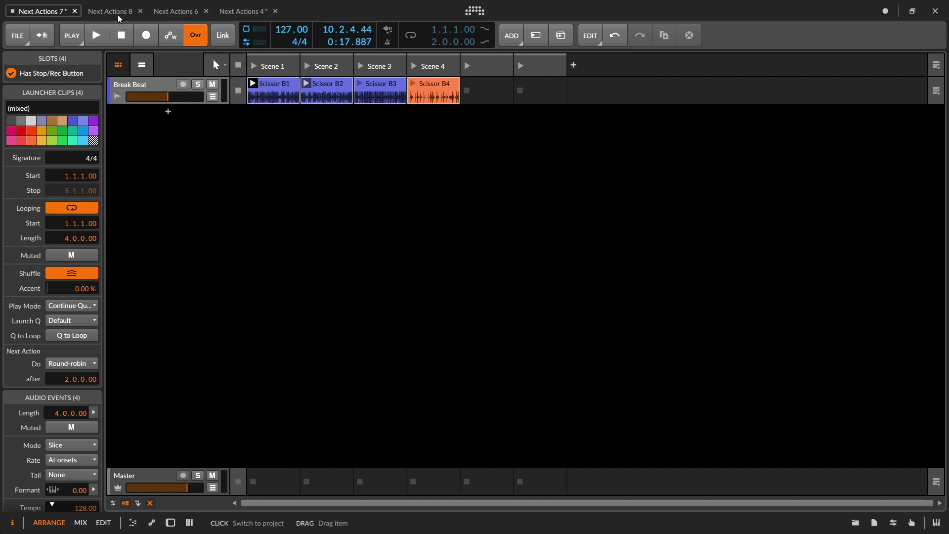
# - Switch to the Next Actions 8 project, inspect the next action of both BAss clips, and audition playback from Scene 1
pyautogui.click(119, 14)
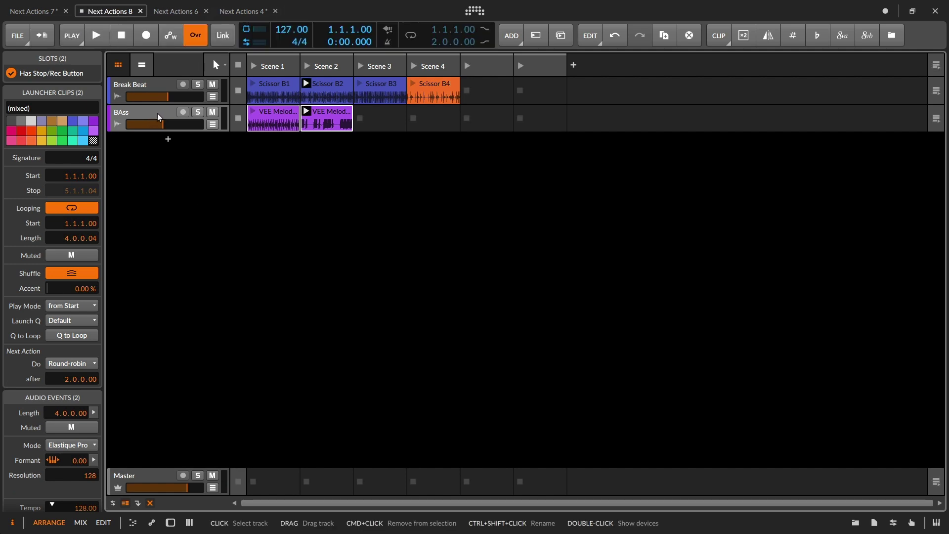
pyautogui.click(269, 117)
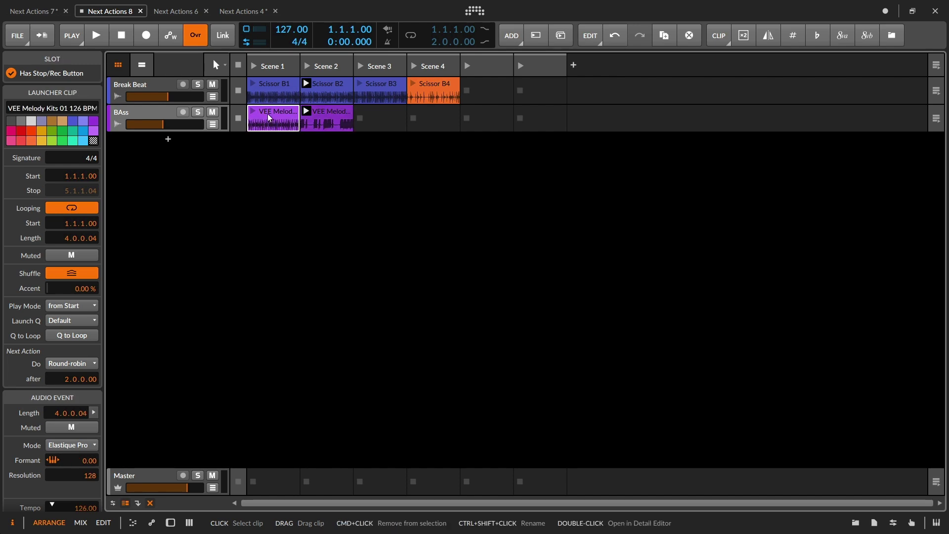
pyautogui.keyDown('shift'); pyautogui.click(329, 119); pyautogui.keyUp('shift')
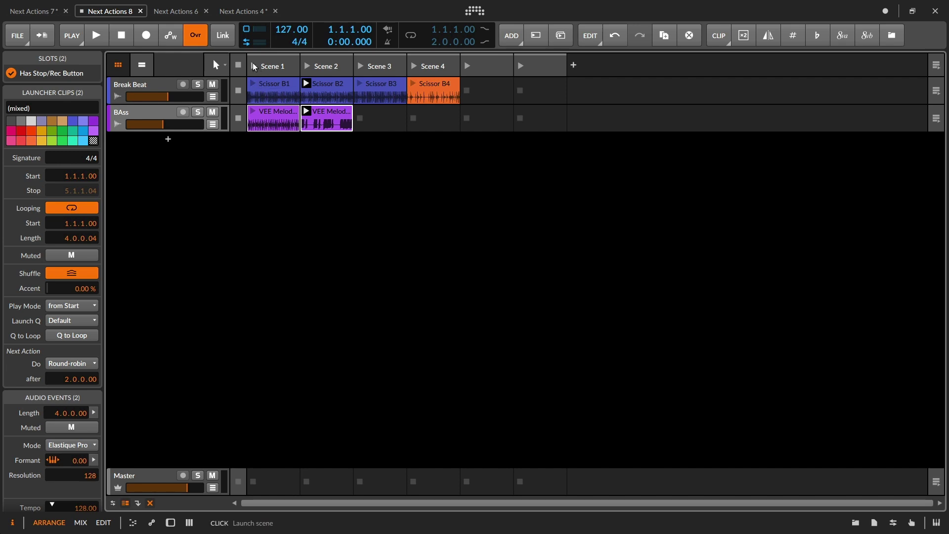
pyautogui.click(254, 66)
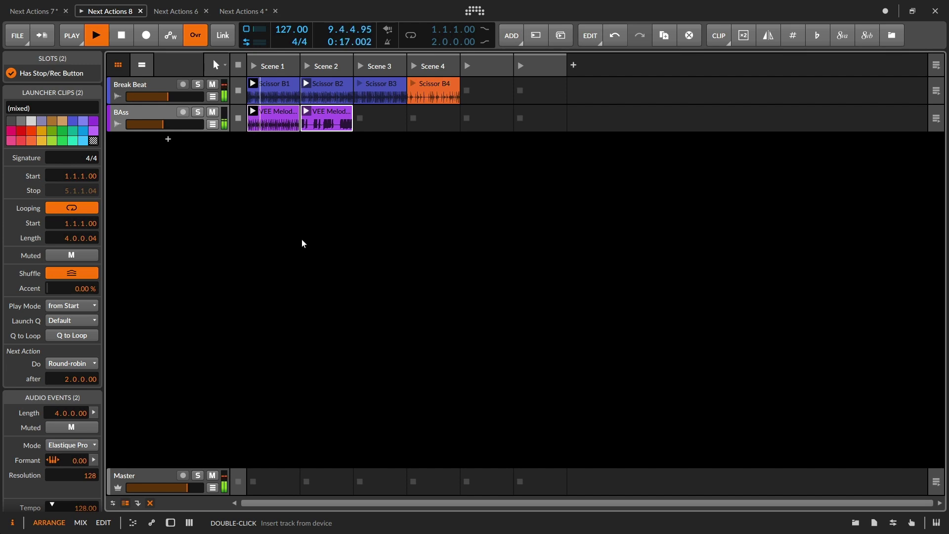
pyautogui.press('space')
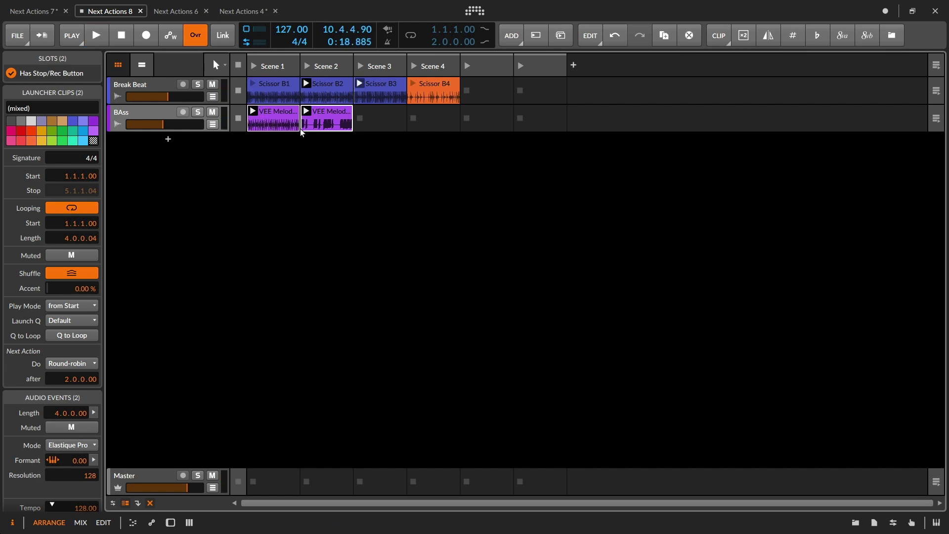
# - Activate the audio engine in the Next Actions 6 project and set the next action time of all Break Beat clips to 2.0.0.00
pyautogui.click(186, 13)
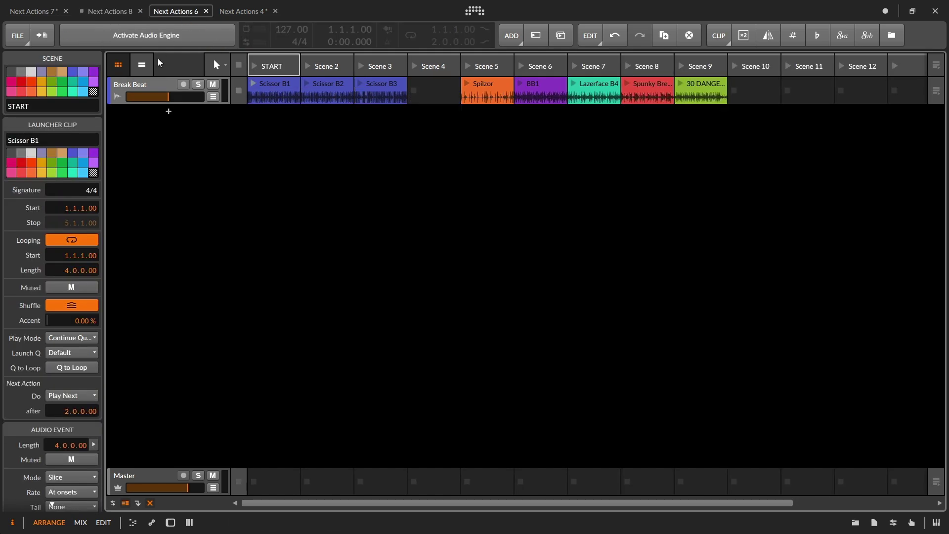
pyautogui.click(170, 33)
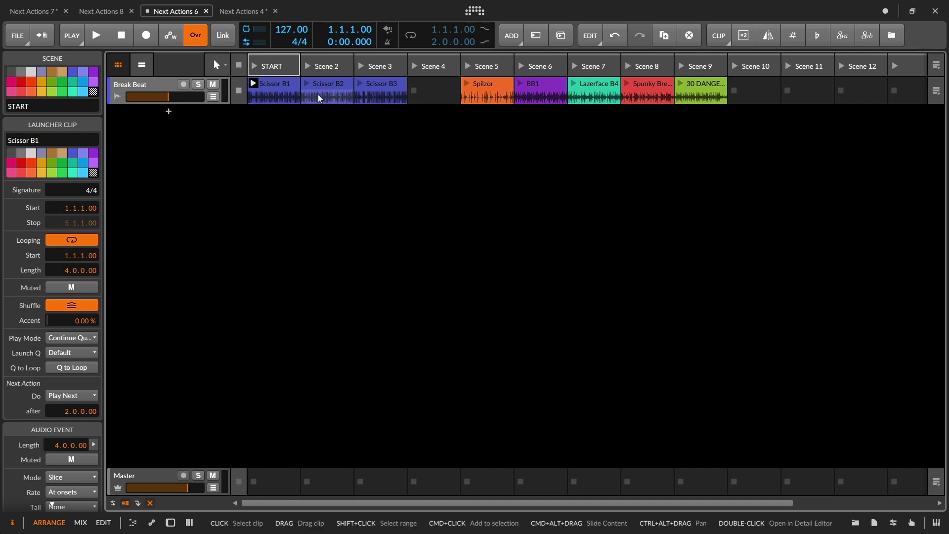
pyautogui.click(279, 85)
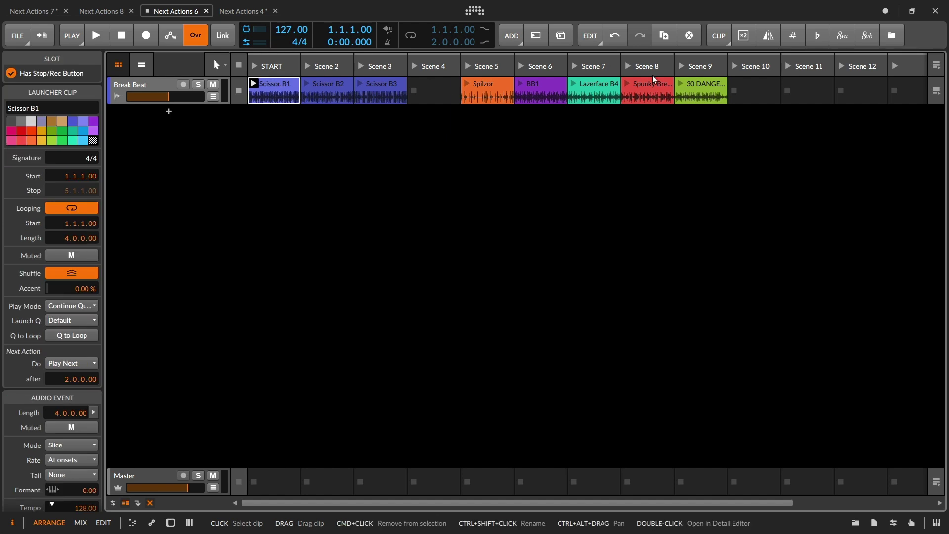
pyautogui.keyDown('shift'); pyautogui.click(696, 84); pyautogui.keyUp('shift')
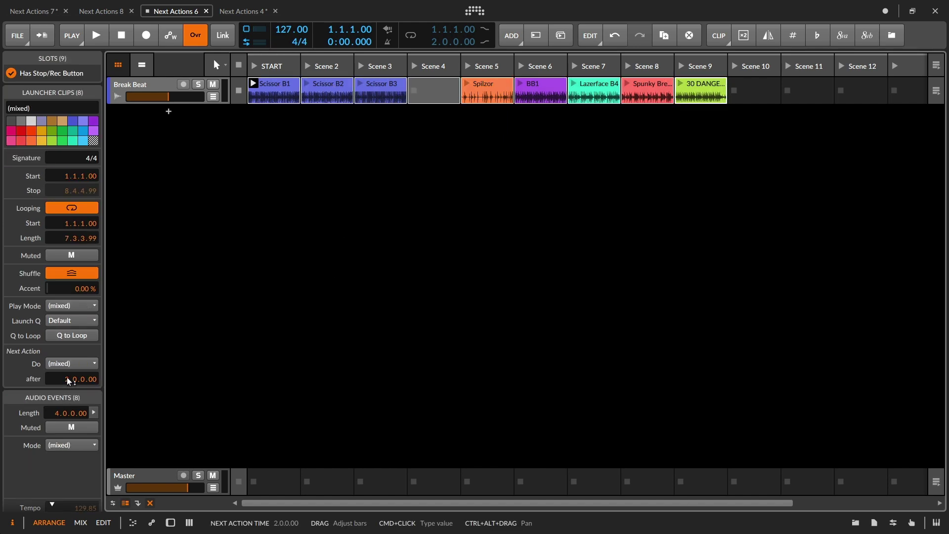
pyautogui.moveTo(67, 379); pyautogui.dragTo(67, 366)
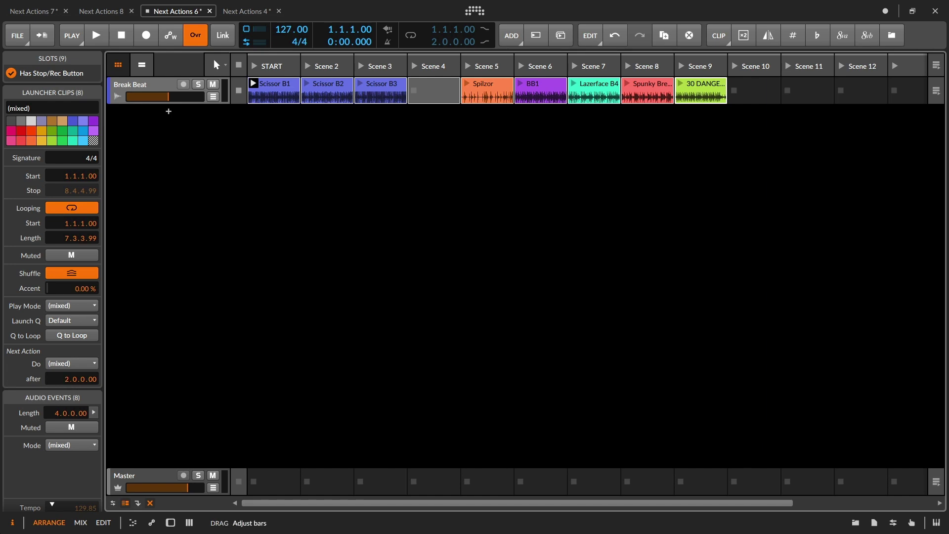
pyautogui.click(194, 351)
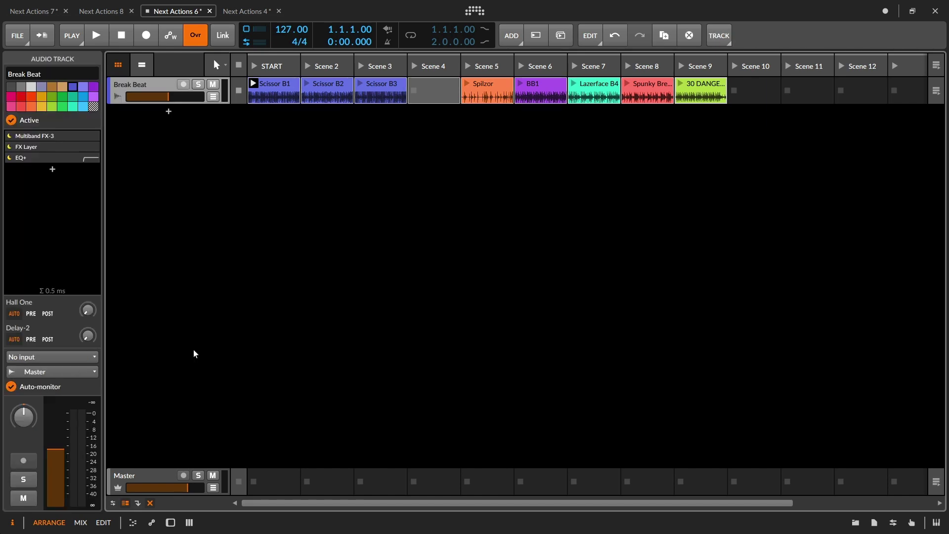
# - Set the next action of the Scissor B1 and Scissor B2 clips to Play Next
pyautogui.click(286, 85)
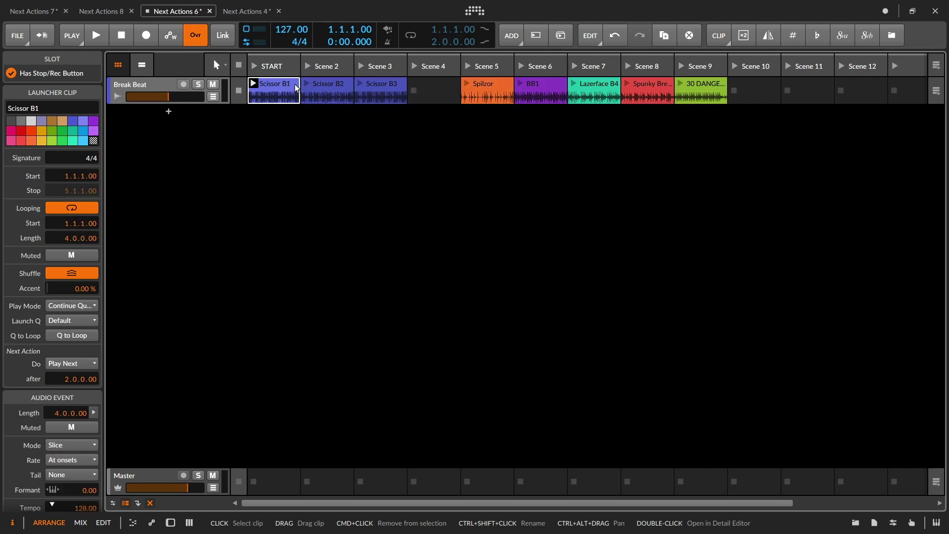
pyautogui.keyDown('shift'); pyautogui.click(317, 84); pyautogui.keyUp('shift')
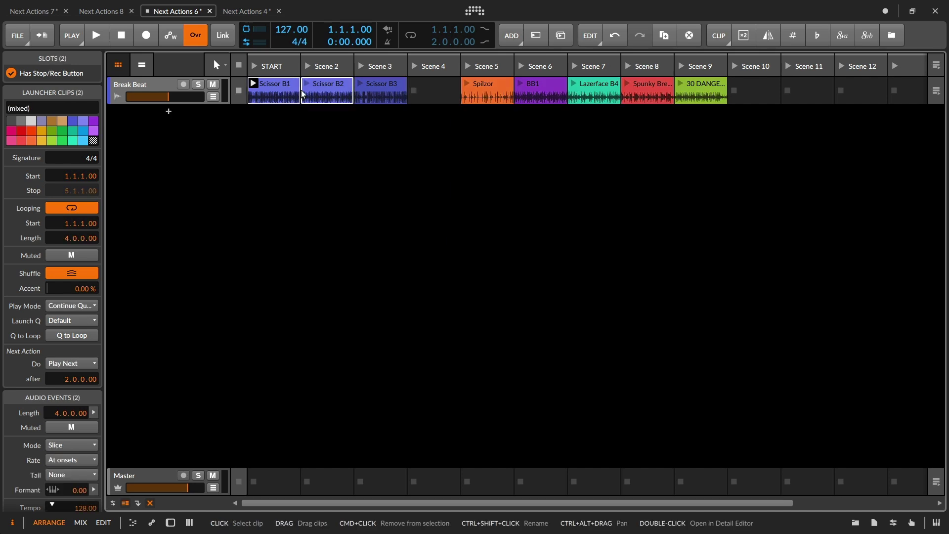
pyautogui.click(89, 363)
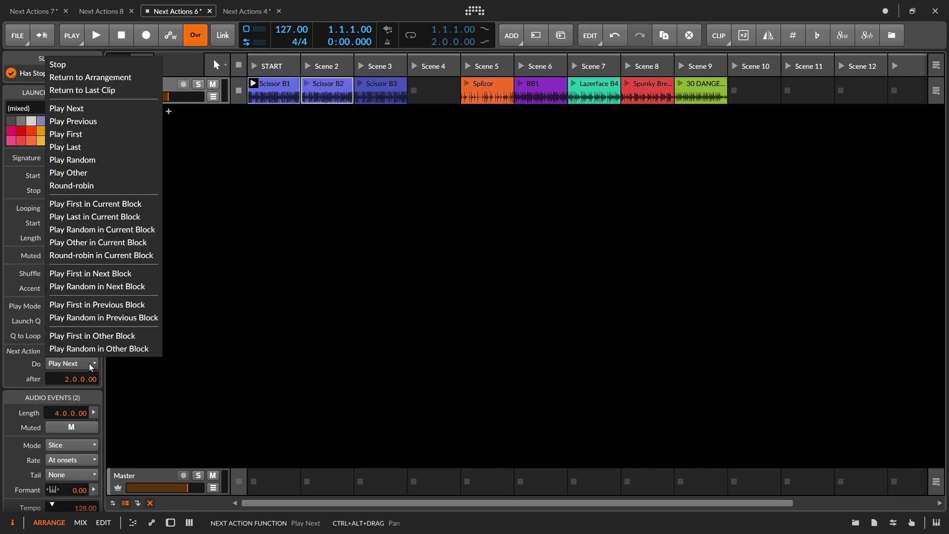
pyautogui.click(119, 111)
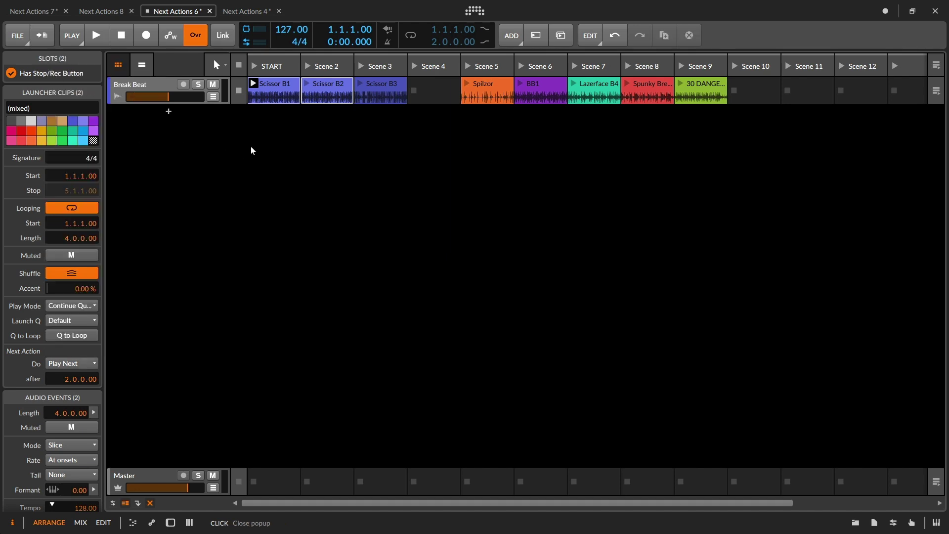
# - Set the next action of the Scissor B3 clip to Play Random in Next Block
pyautogui.click(384, 84)
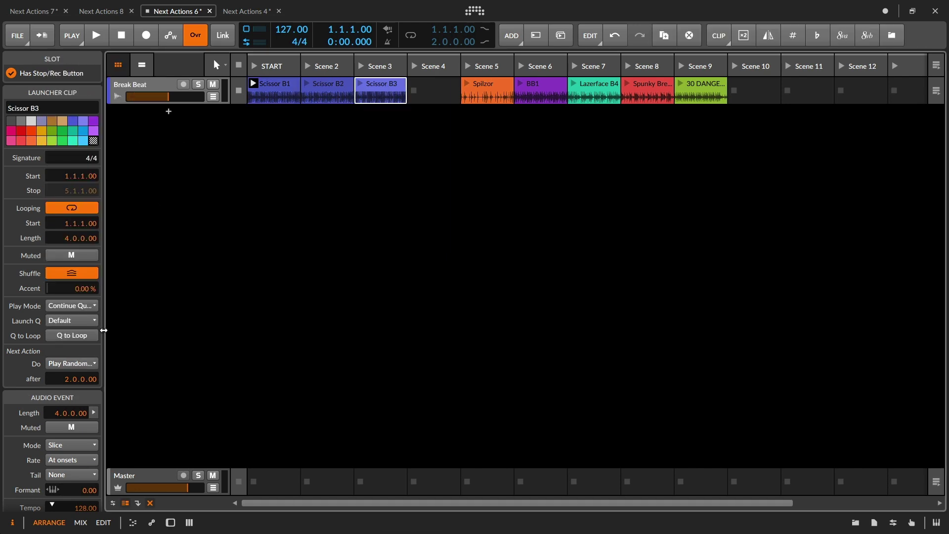
pyautogui.click(93, 363)
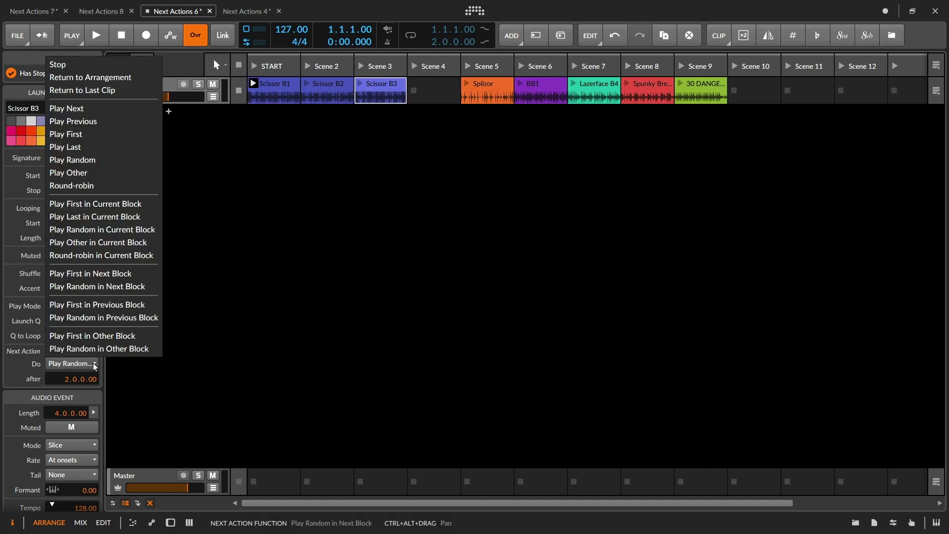
pyautogui.click(132, 288)
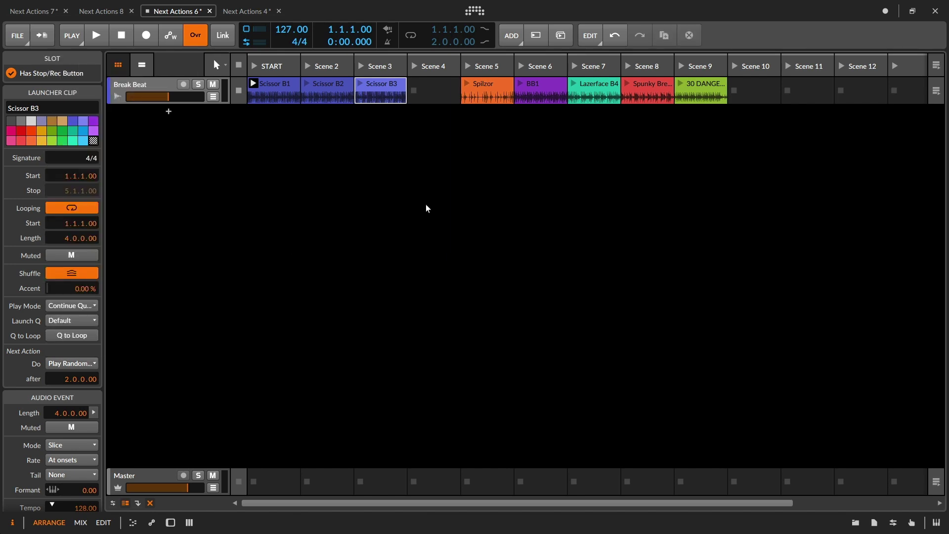
# - Set the next action of the five clips from Scene 5 to Scene 9 to Play First in Previous Block
pyautogui.click(497, 84)
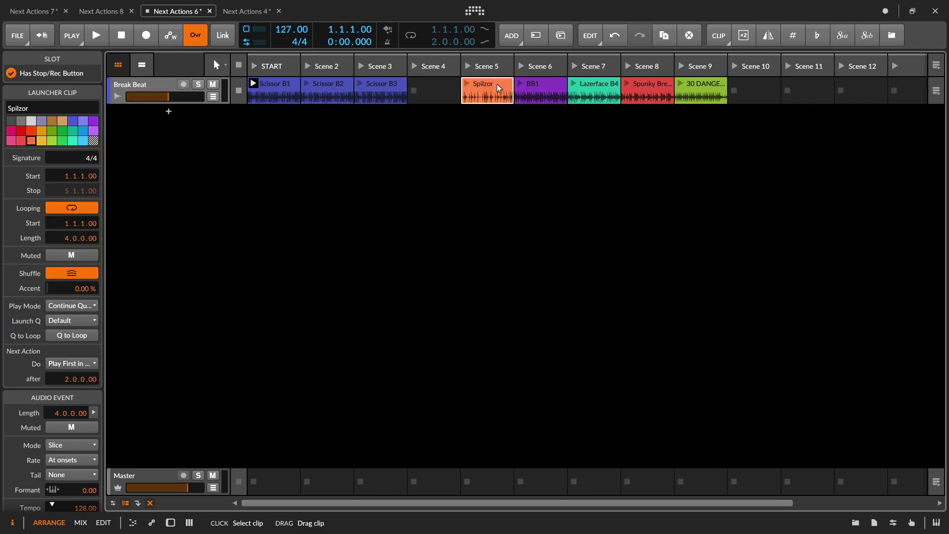
pyautogui.keyDown('shift'); pyautogui.click(704, 85); pyautogui.keyUp('shift')
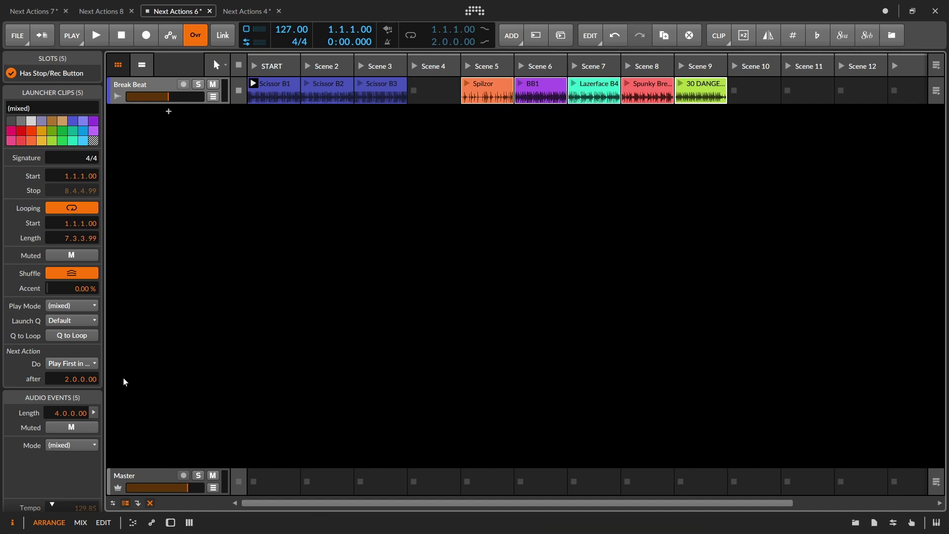
pyautogui.click(88, 362)
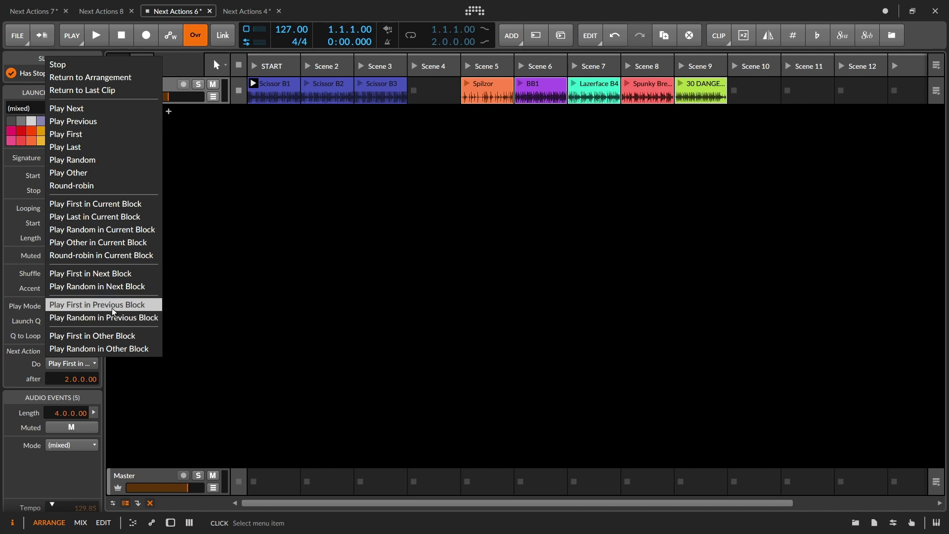
pyautogui.click(127, 304)
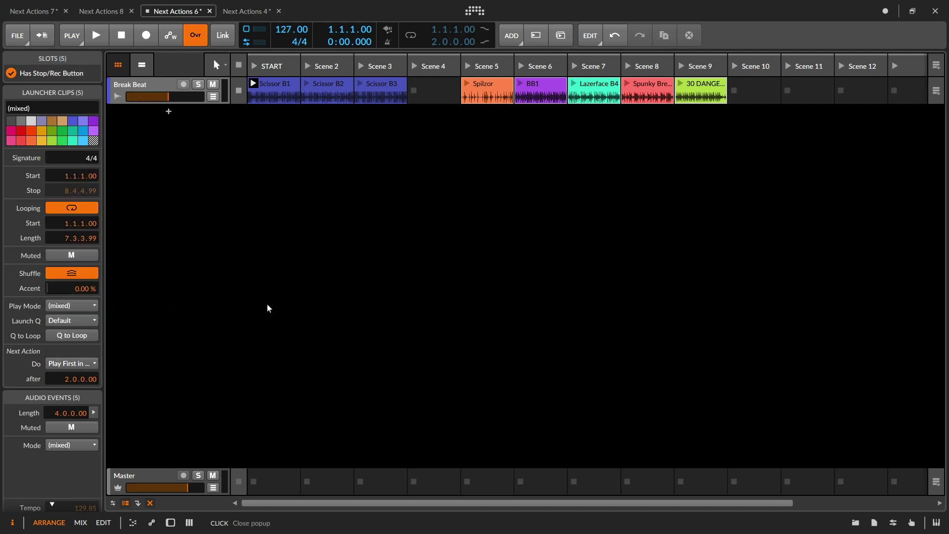
# - Audition the Break Beat next actions by launching the START scene and then Scene 3, and stop playback
pyautogui.click(254, 61)
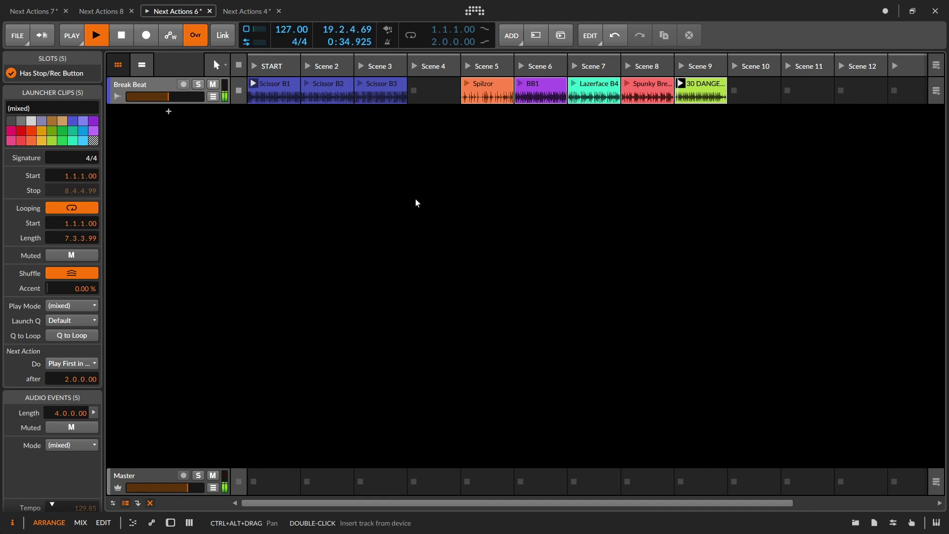
pyautogui.click(362, 67)
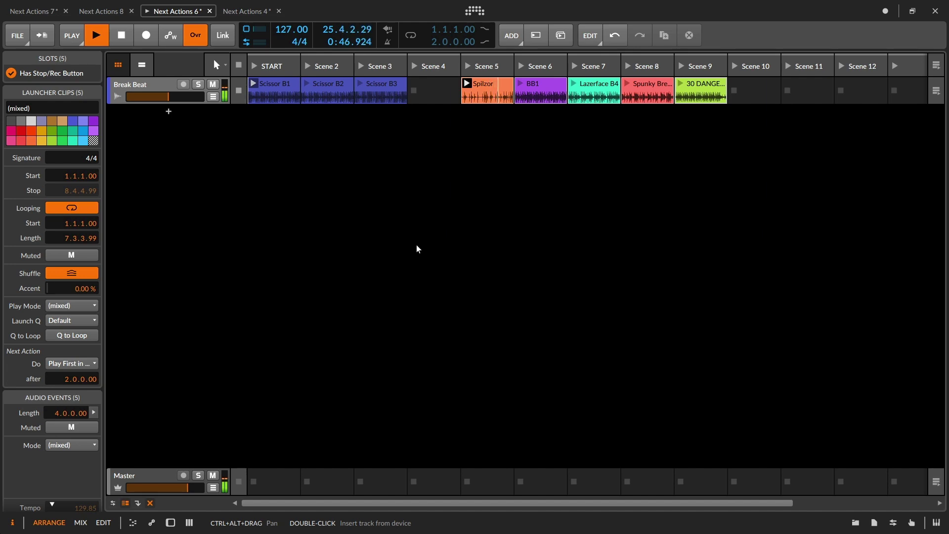
pyautogui.press('space')
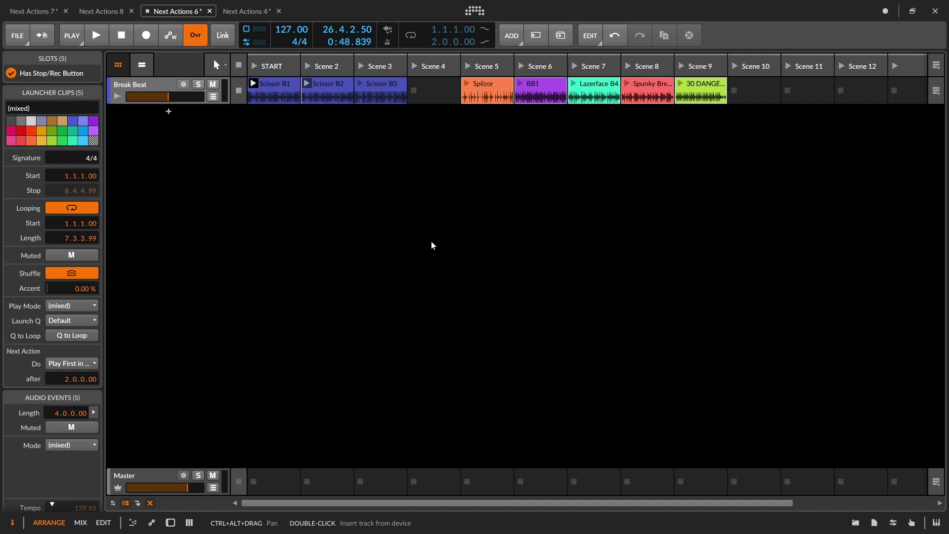
# - Activate the audio engine in the Next Actions 4 project and inspect the next actions of the Empty START clips on Bass and Melody
pyautogui.click(254, 14)
pyautogui.click(185, 43)
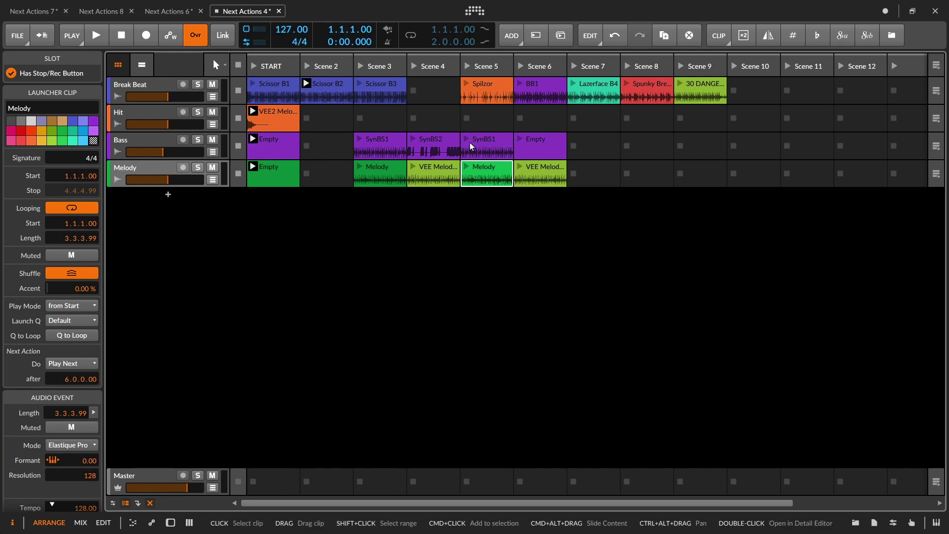
pyautogui.click(279, 145)
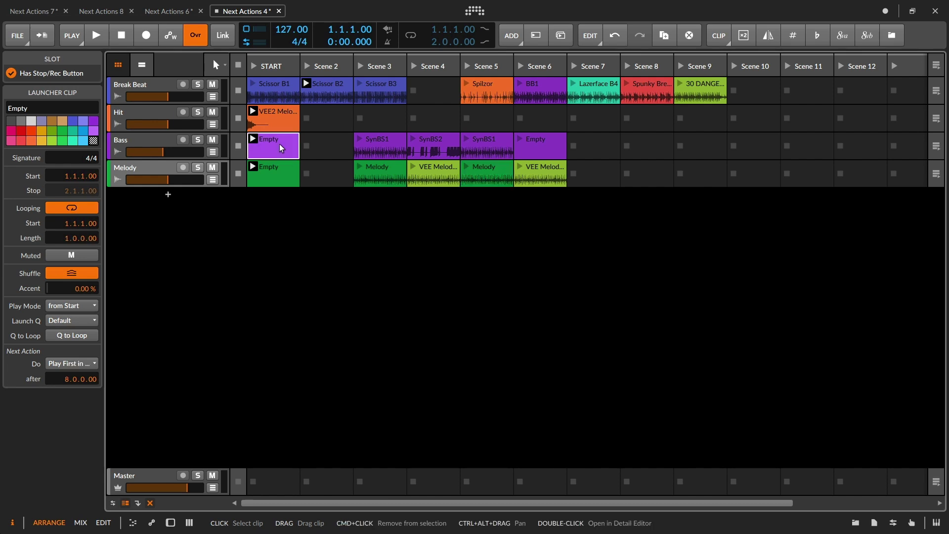
pyautogui.click(277, 168)
pyautogui.click(277, 148)
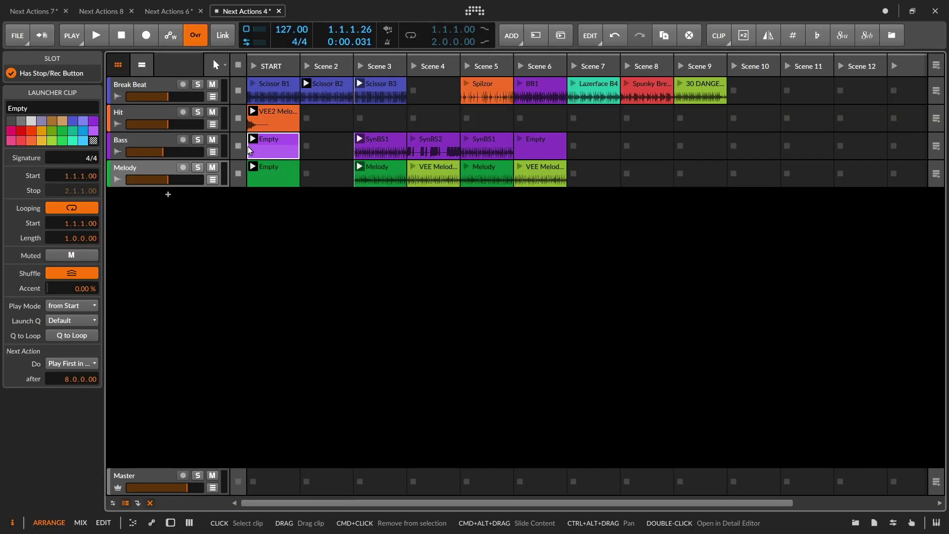
pyautogui.click(262, 174)
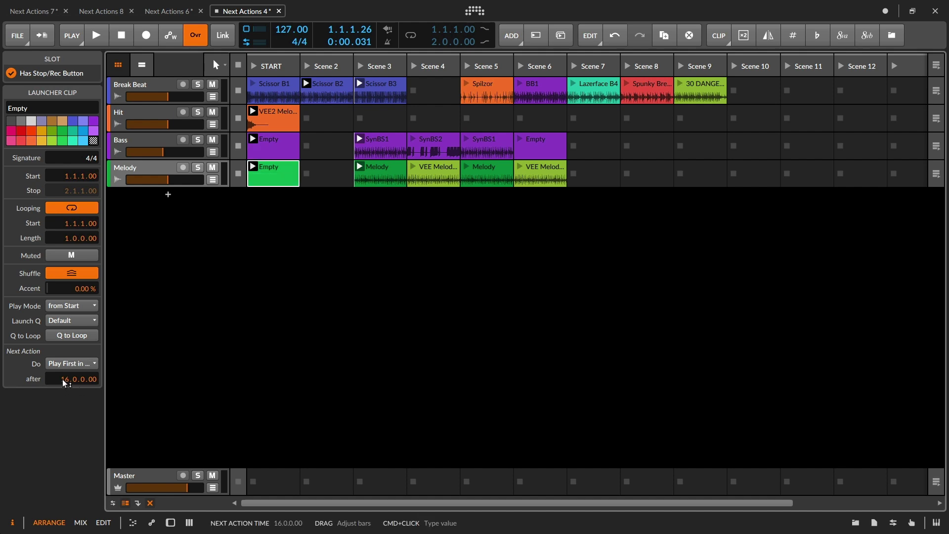
pyautogui.click(86, 366)
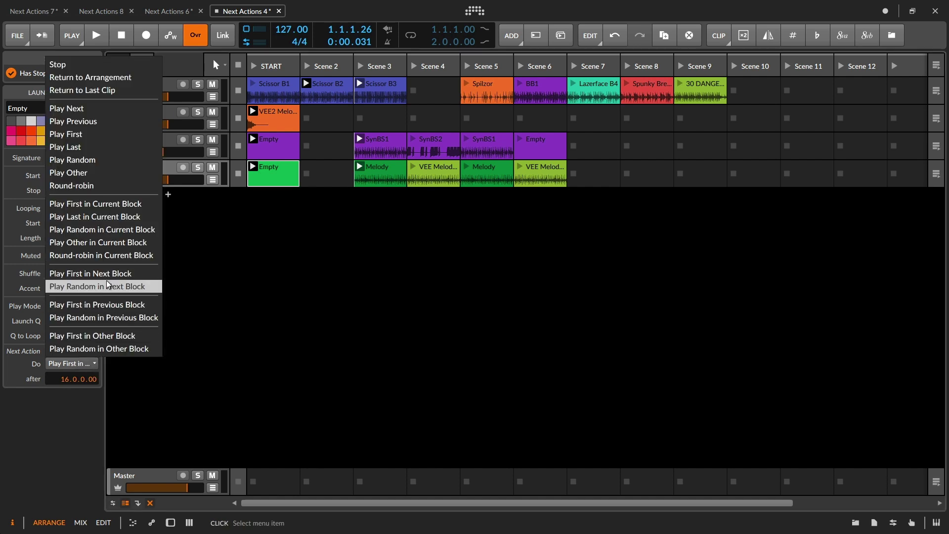
pyautogui.click(306, 284)
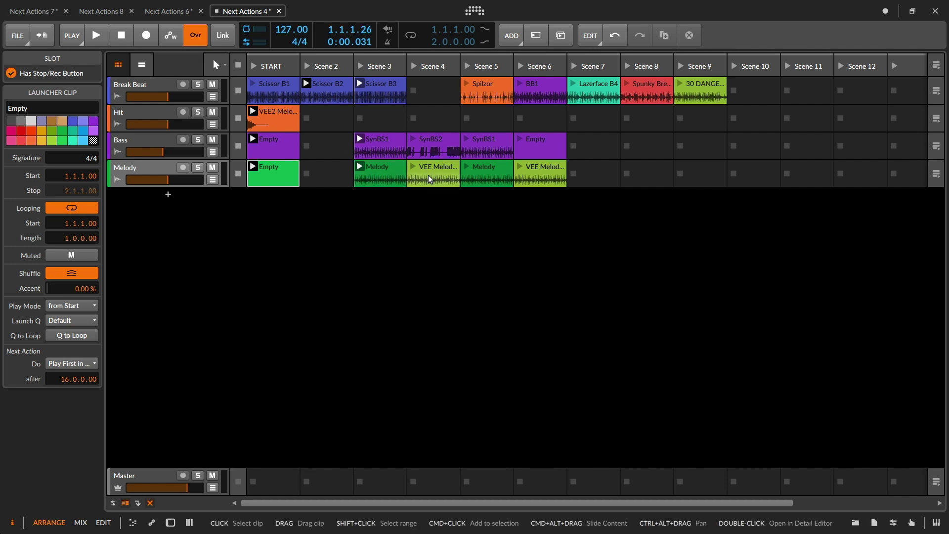
# - Inspect the next actions of the Melody track's clips in Scenes 3 to 5, and audition the project from the START scene
pyautogui.click(381, 172)
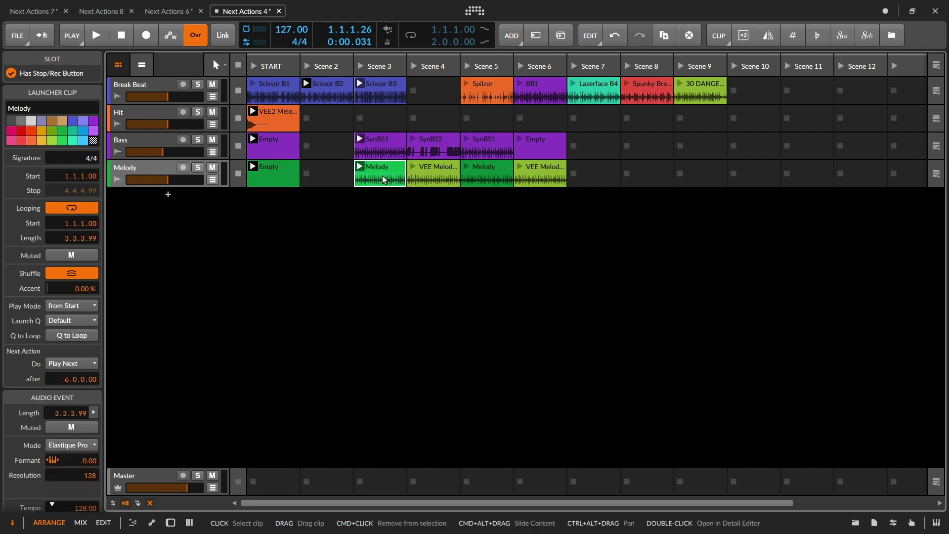
pyautogui.click(431, 174)
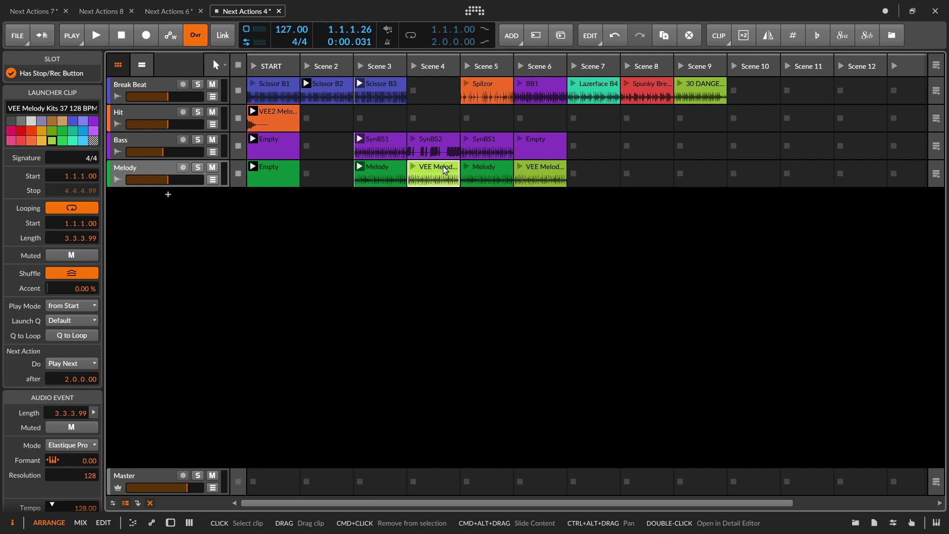
pyautogui.click(490, 176)
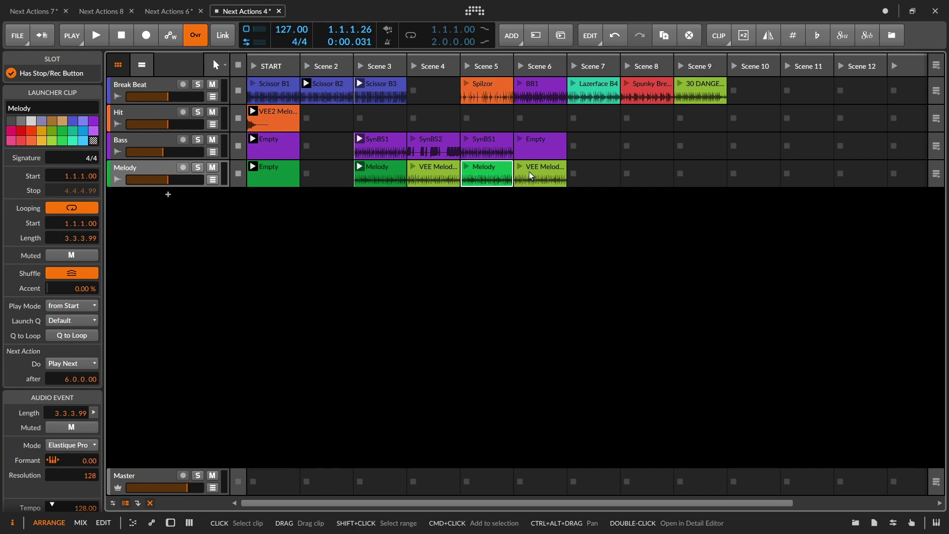
pyautogui.click(253, 66)
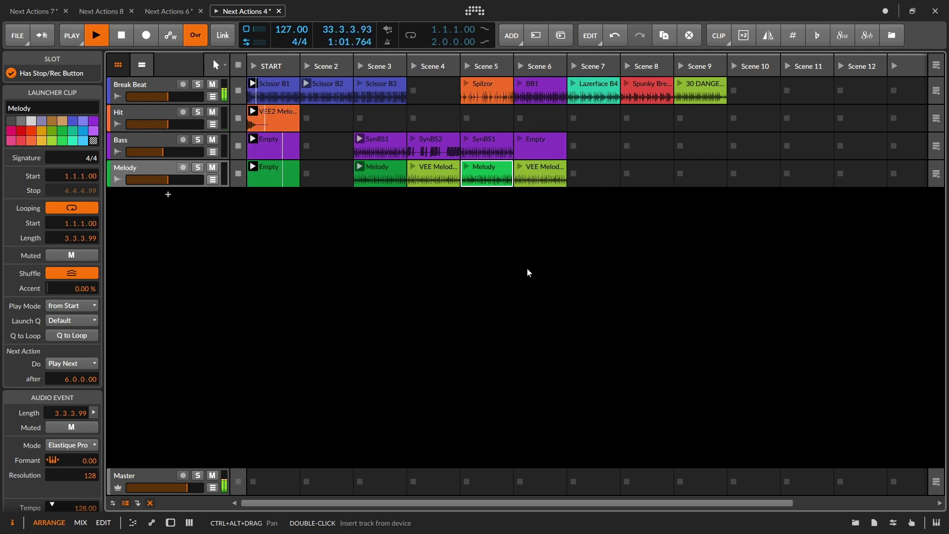
pyautogui.click(121, 36)
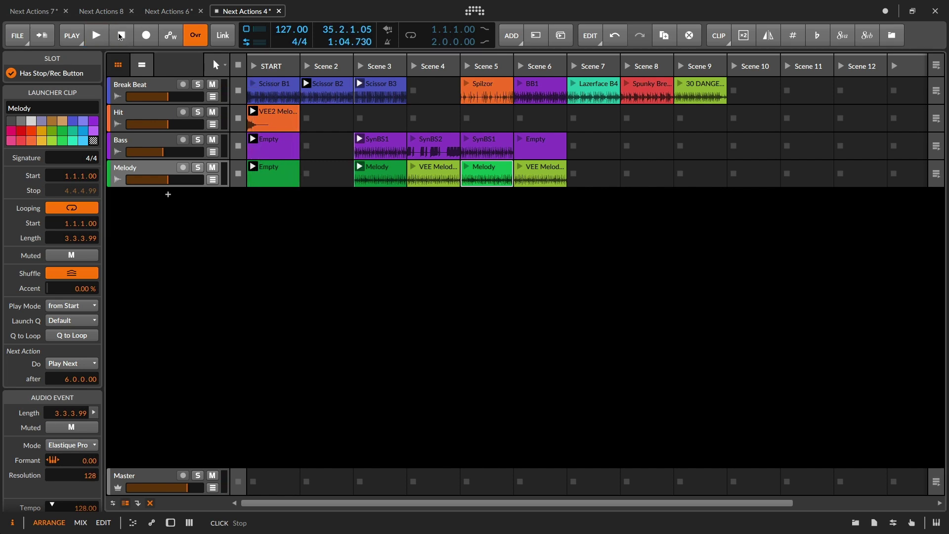